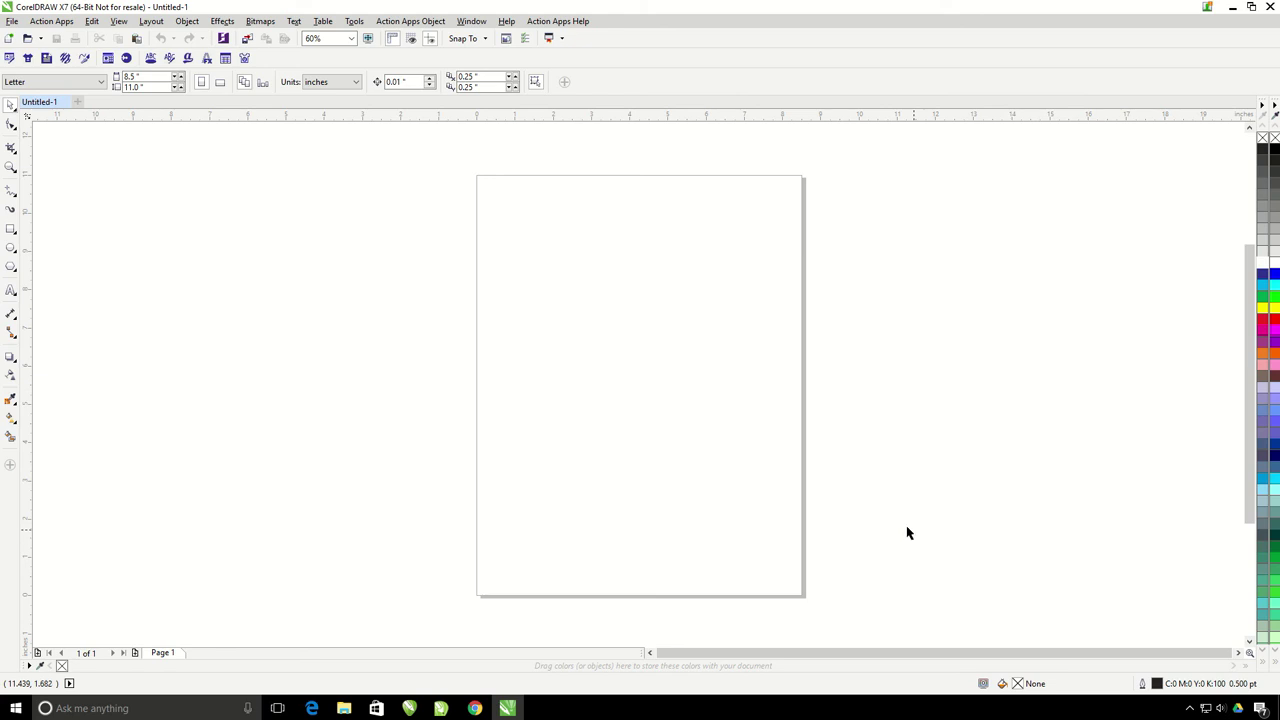
Step: In the Monogram Wizard, choose the hexagonal two-letter style and enter the letters AI
{"action": "left_click", "coordinate": [166, 58]}
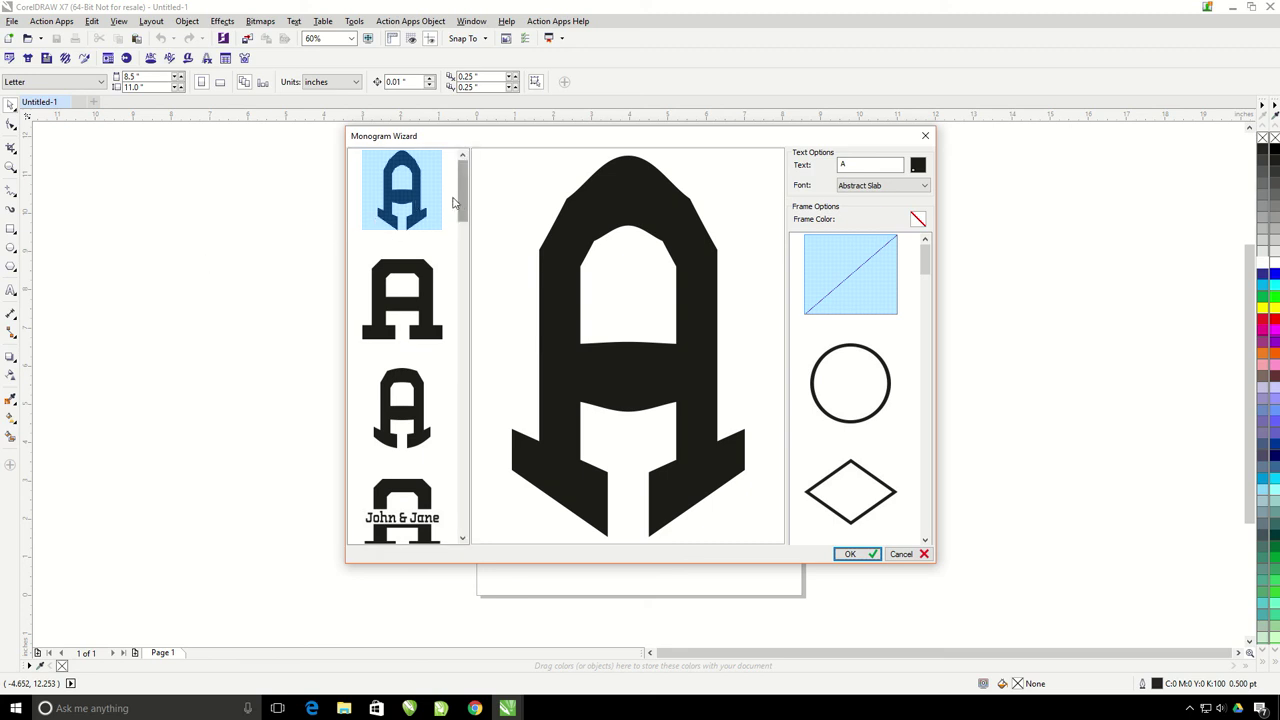
{"action": "left_click_drag", "start_coordinate": [464, 197], "coordinate": [466, 285]}
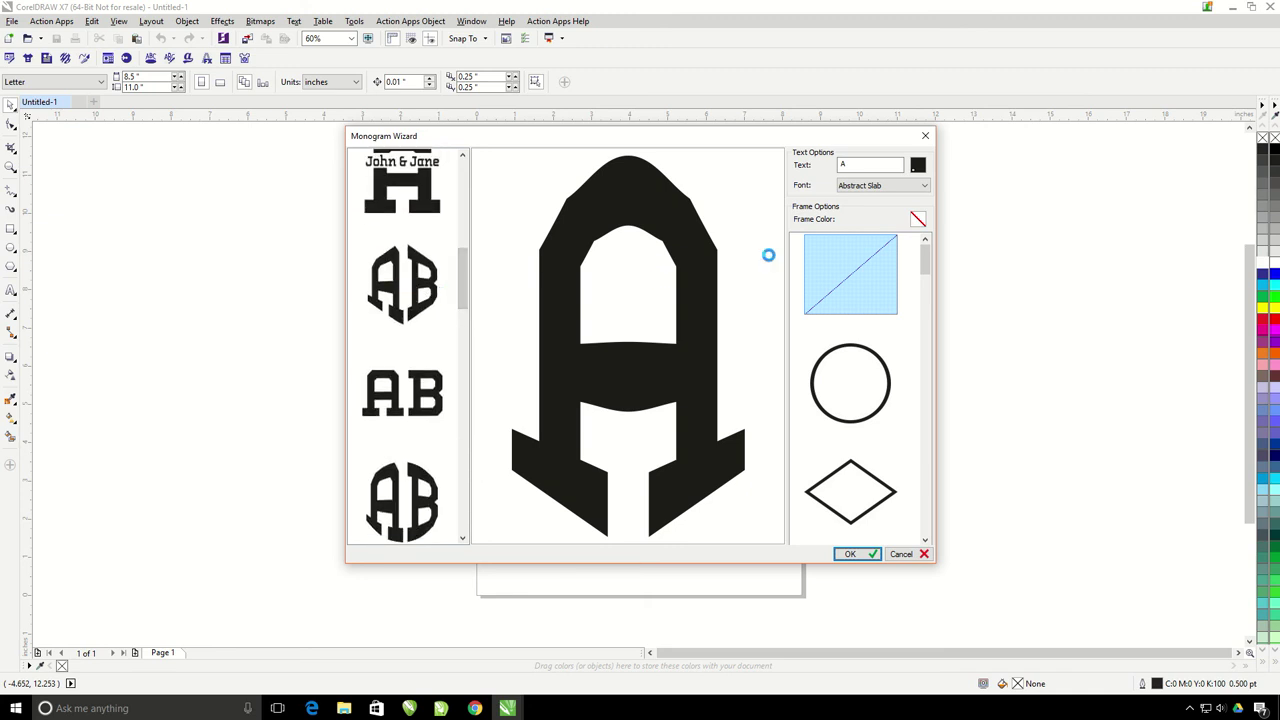
{"action": "type", "text": "B"}
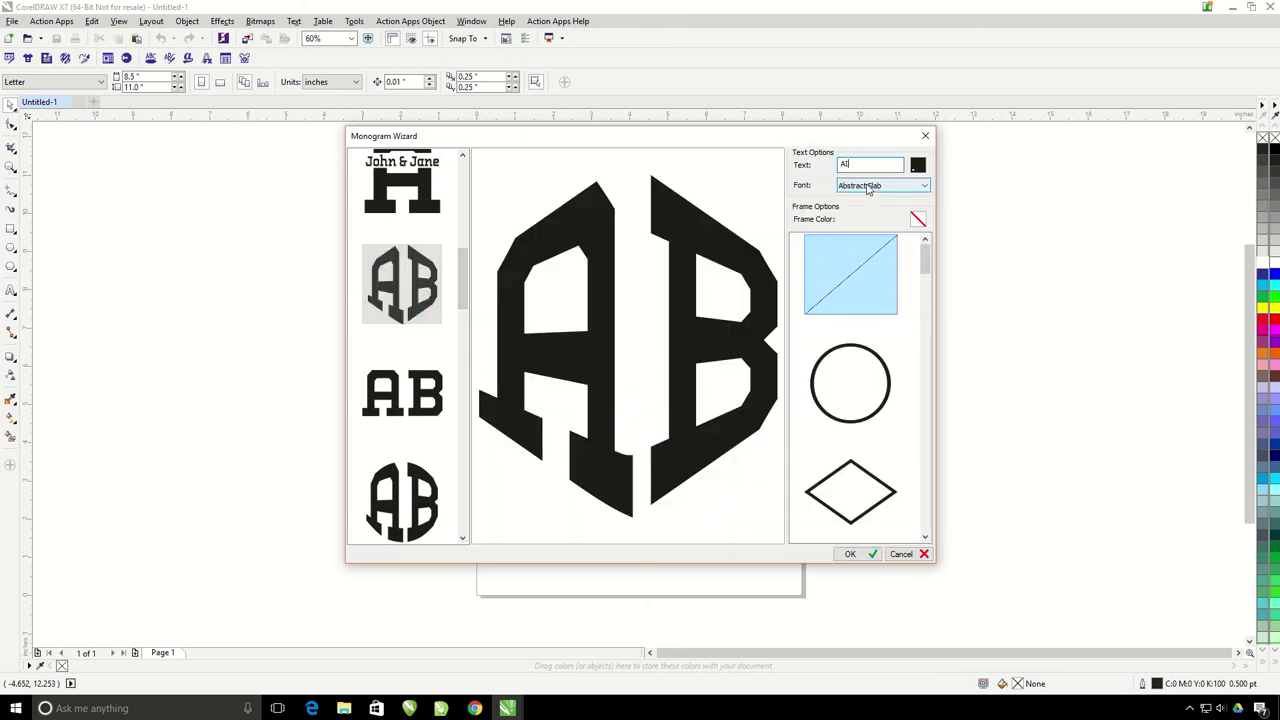
Step: Set the monogram font to Freshman and the letter colour to PANTONE Orange 021 CV
{"action": "left_click", "coordinate": [869, 193]}
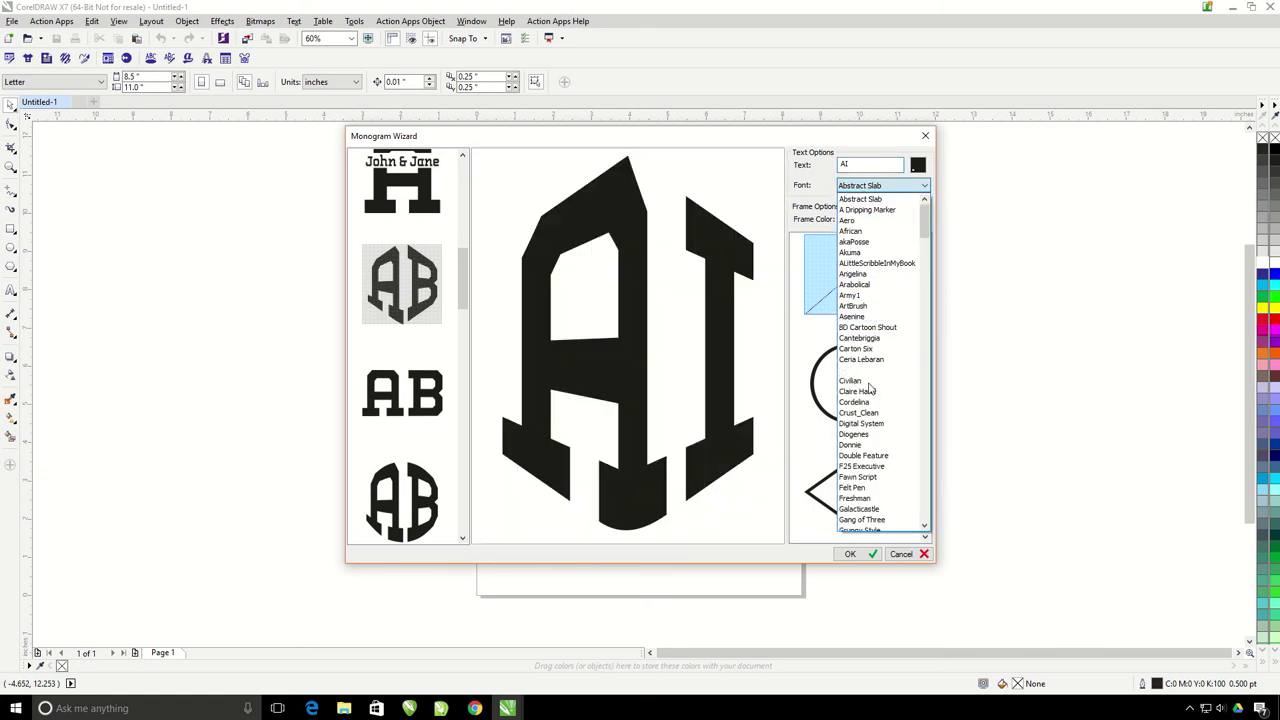
{"action": "left_click", "coordinate": [855, 498]}
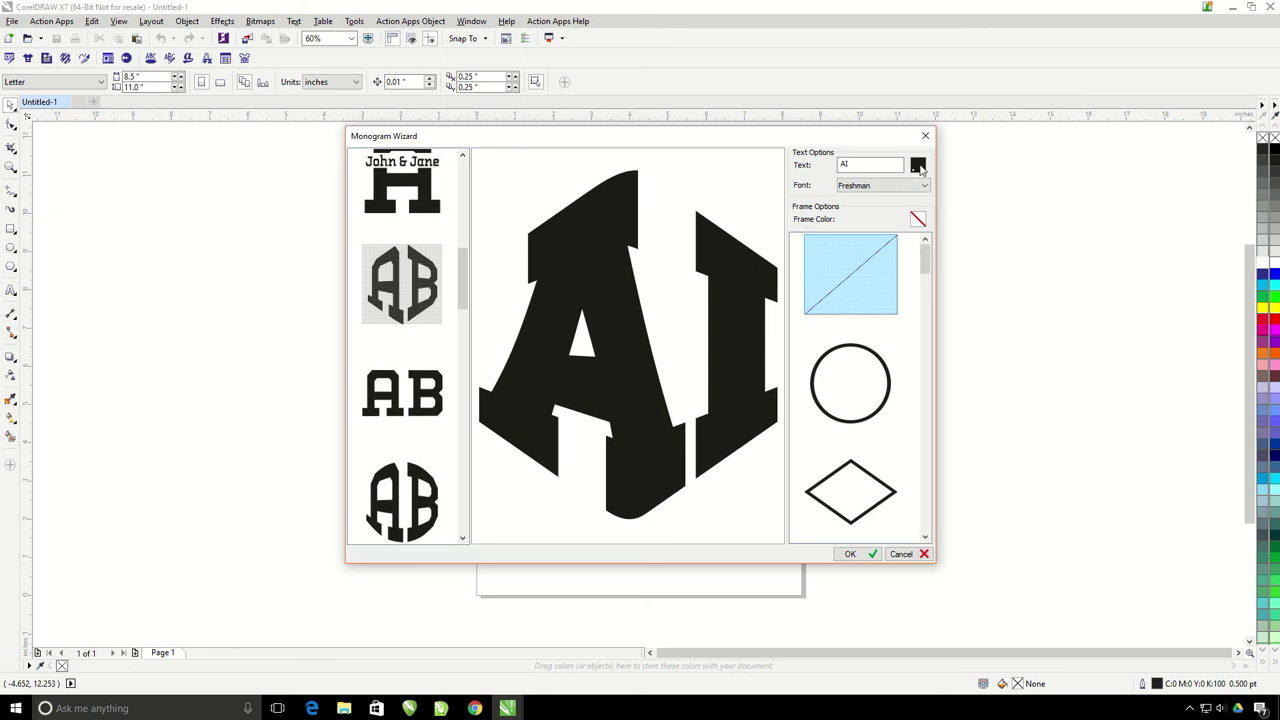
{"action": "left_click", "coordinate": [918, 166]}
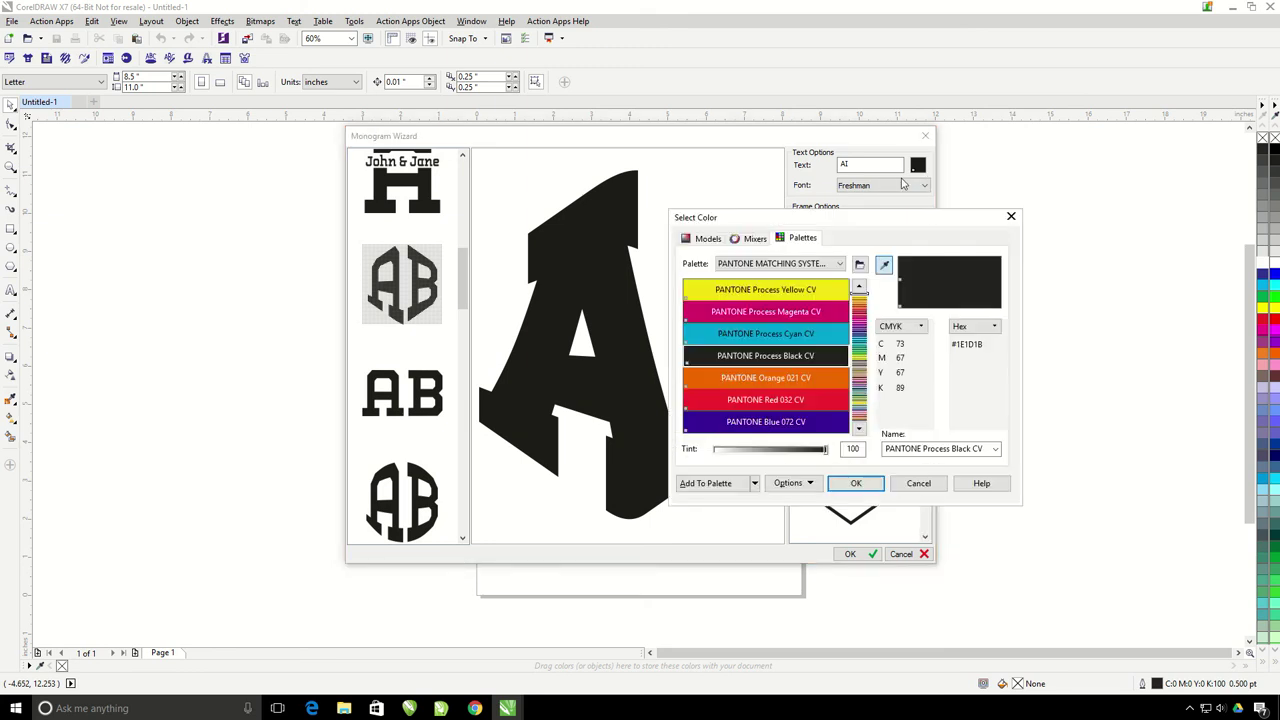
{"action": "left_click", "coordinate": [800, 377]}
{"action": "left_click", "coordinate": [845, 483]}
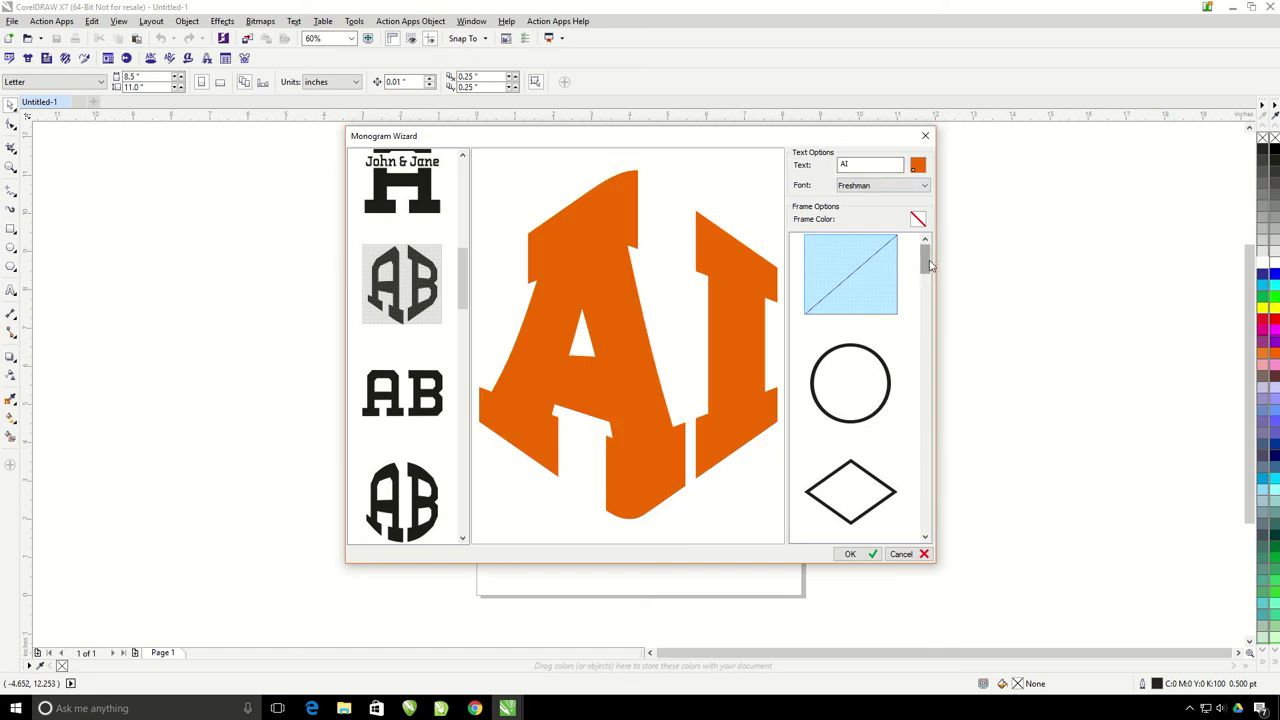
Step: Give the monogram a black hexagon frame and insert it onto the page
{"action": "left_click_drag", "start_coordinate": [929, 263], "coordinate": [909, 309]}
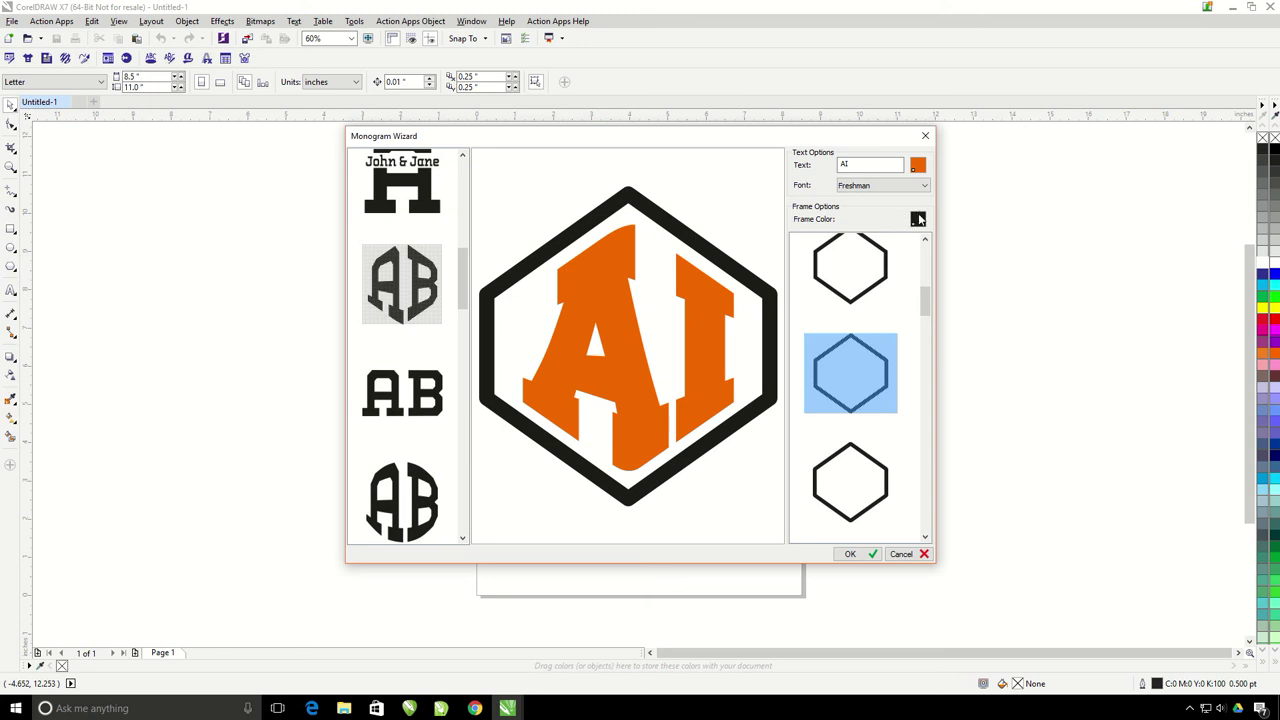
{"action": "left_click", "coordinate": [866, 554]}
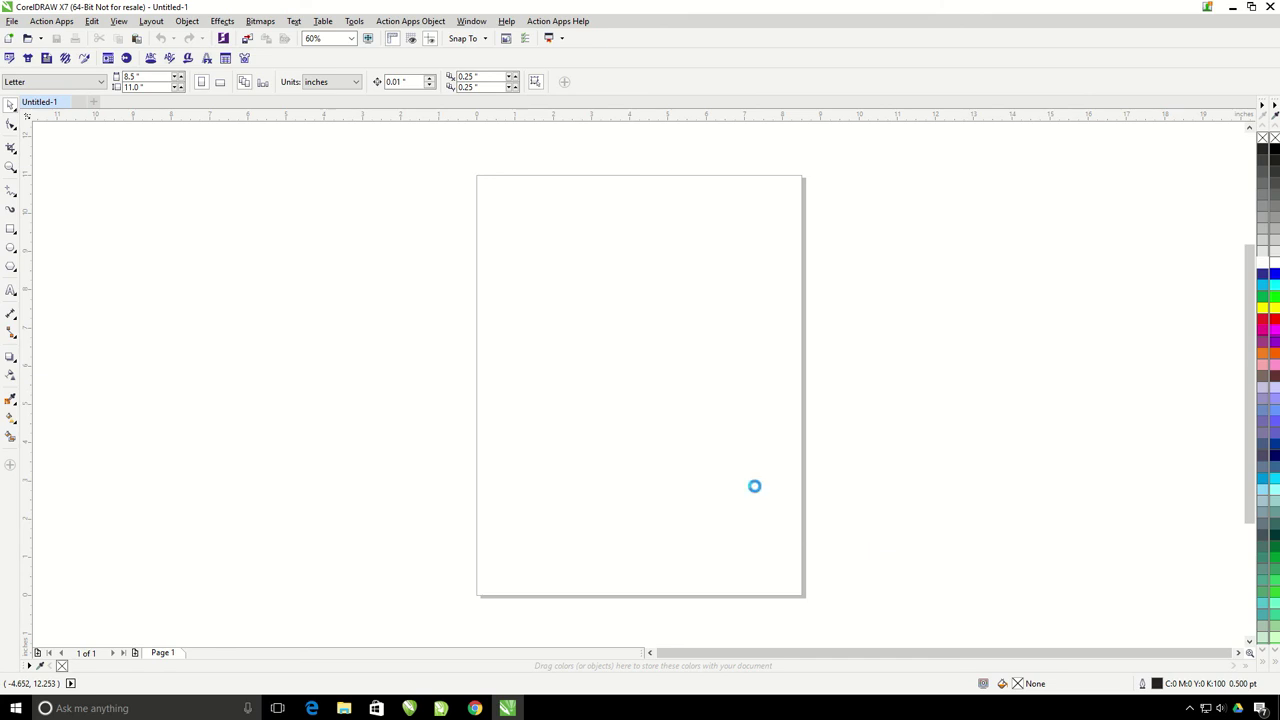
Step: Enlarge the AI monogram, move it to the page's upper-left, then deselect it
{"action": "left_click", "coordinate": [640, 388]}
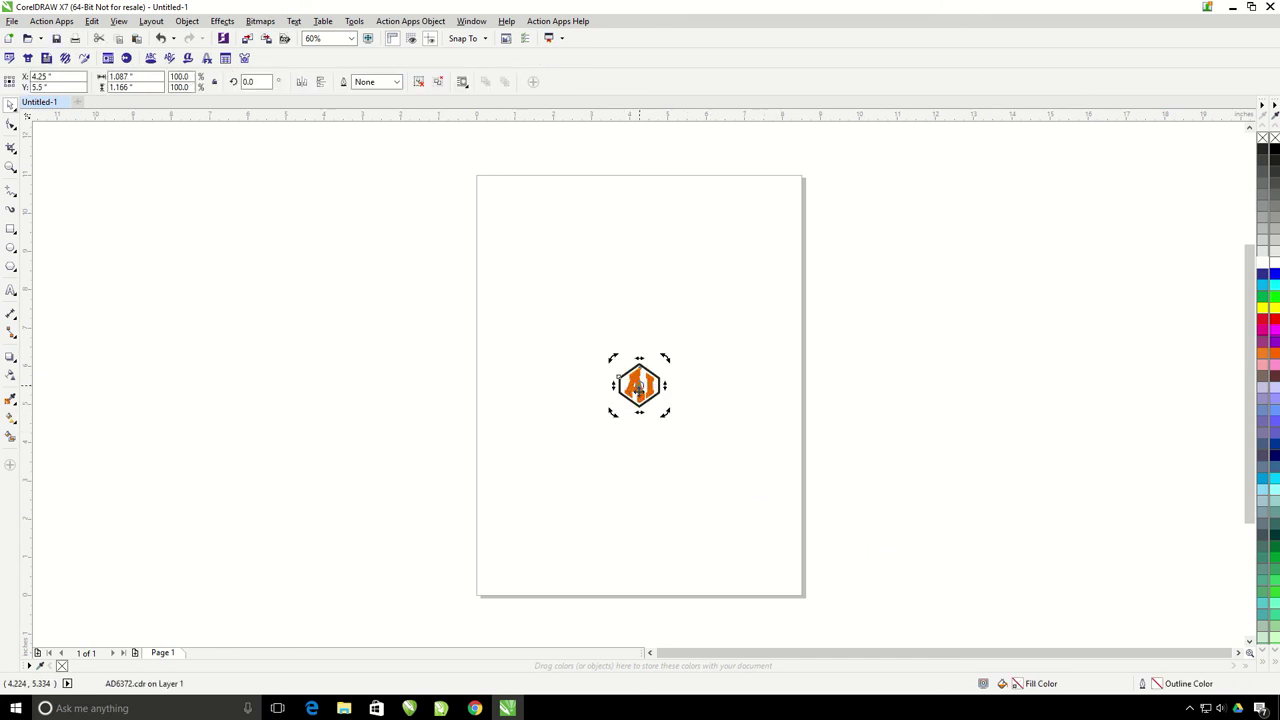
{"action": "left_click", "coordinate": [643, 388]}
{"action": "left_click_drag", "start_coordinate": [643, 388], "coordinate": [597, 298]}
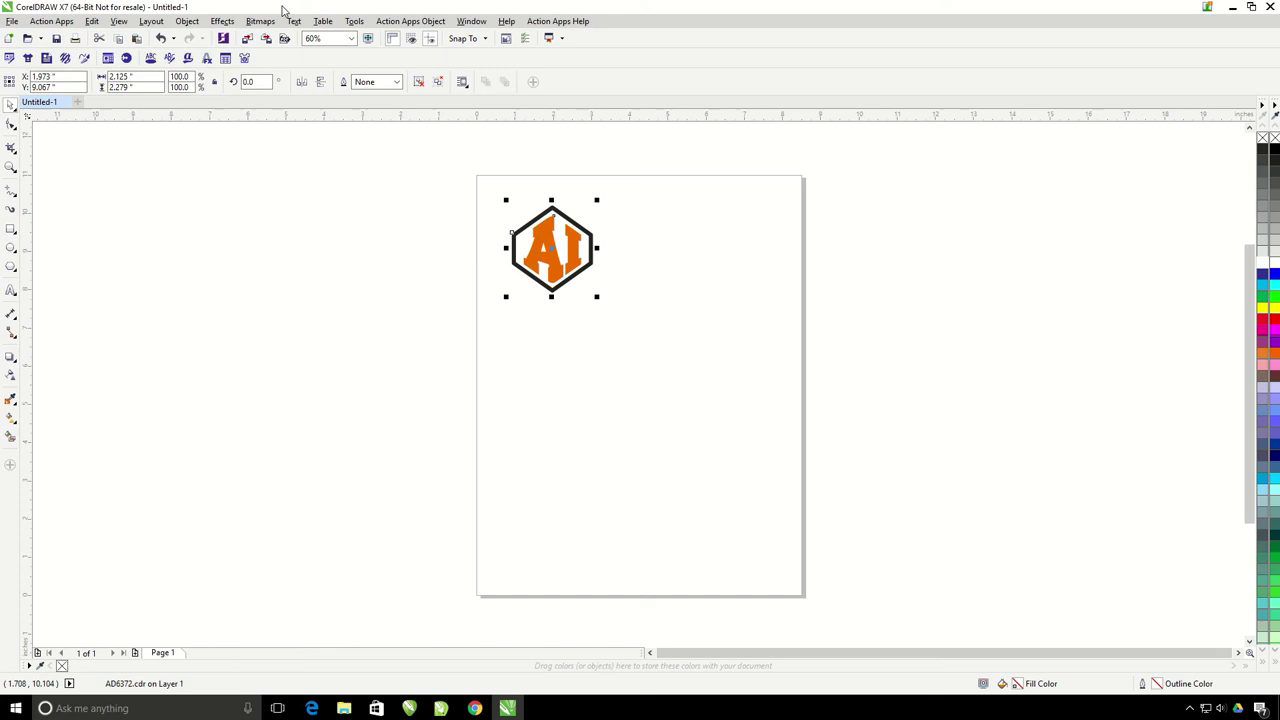
{"action": "left_click", "coordinate": [557, 214]}
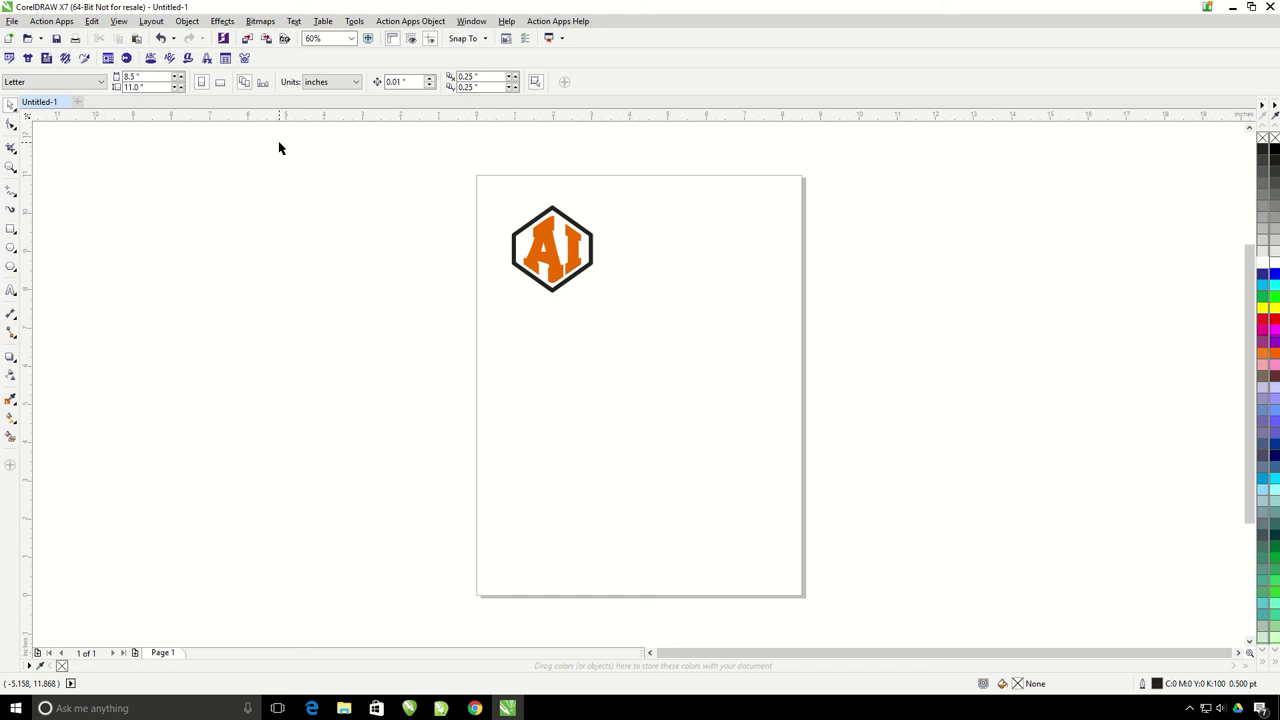
Step: Draw an unfilled ellipse, about 2.586 by 2.009 inches, in the lower middle of the page
{"action": "left_click", "coordinate": [10, 249]}
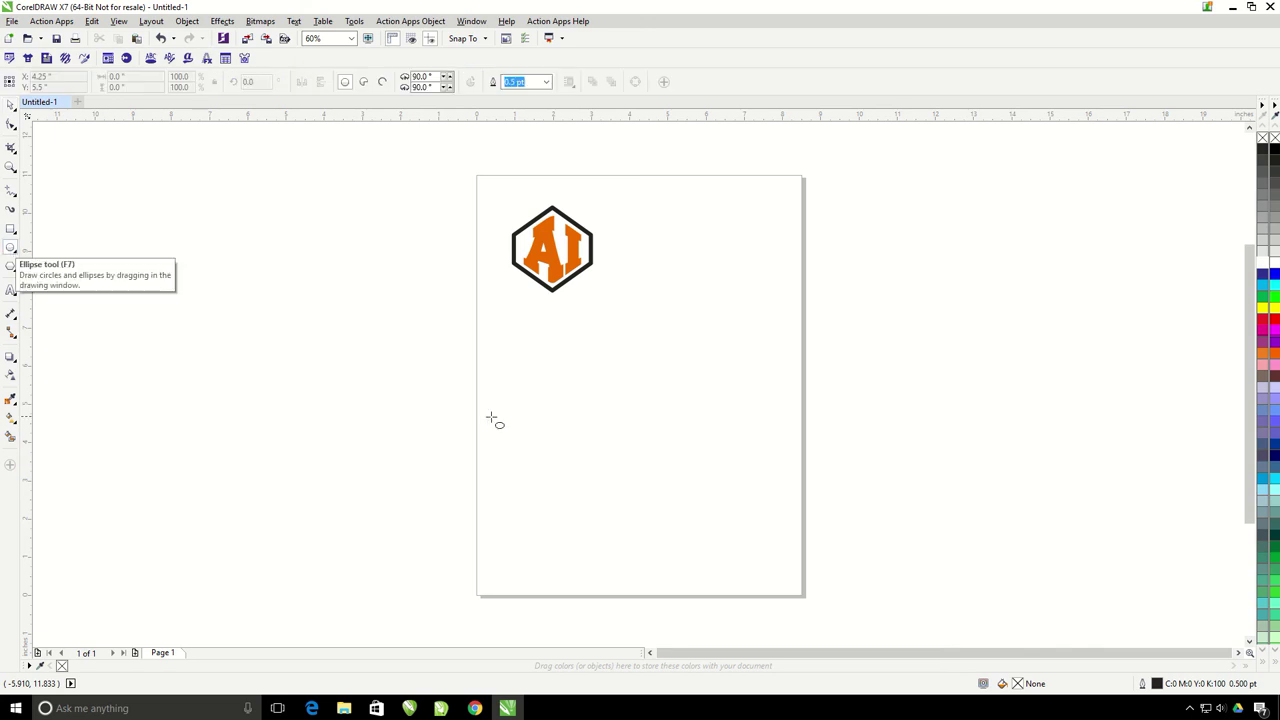
{"action": "left_click_drag", "start_coordinate": [590, 410], "coordinate": [687, 486]}
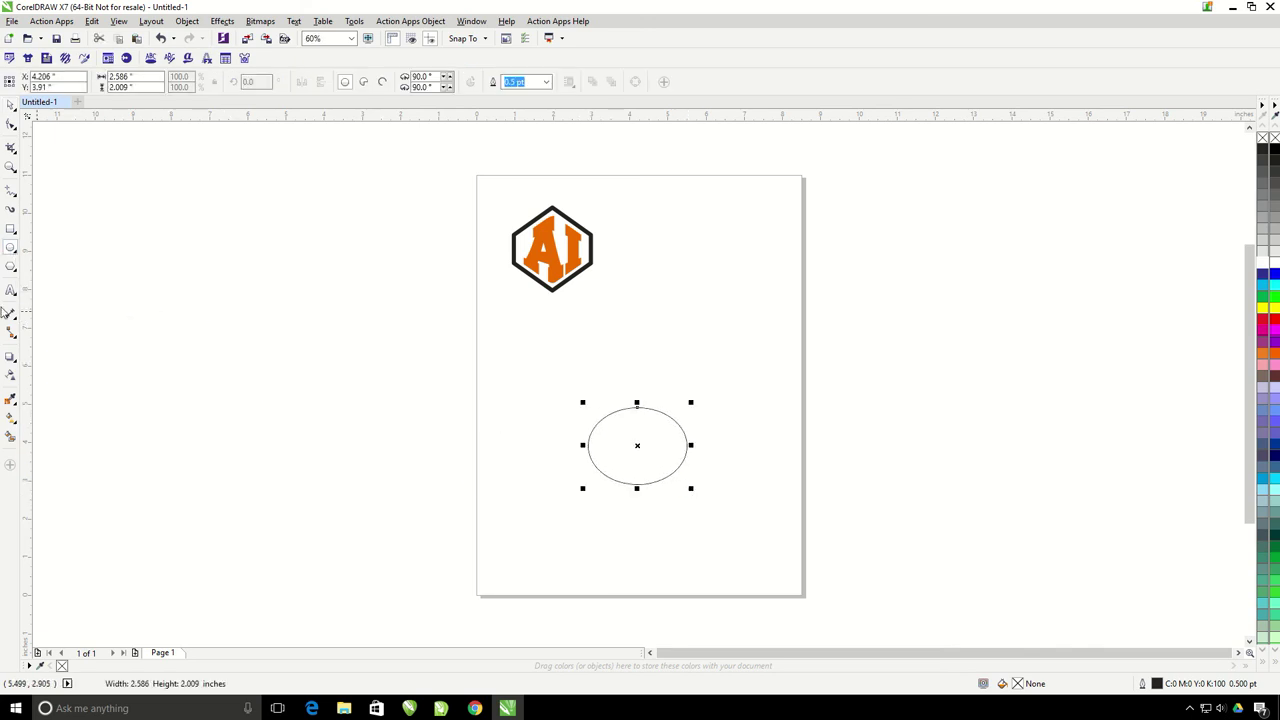
{"action": "left_click", "coordinate": [9, 290]}
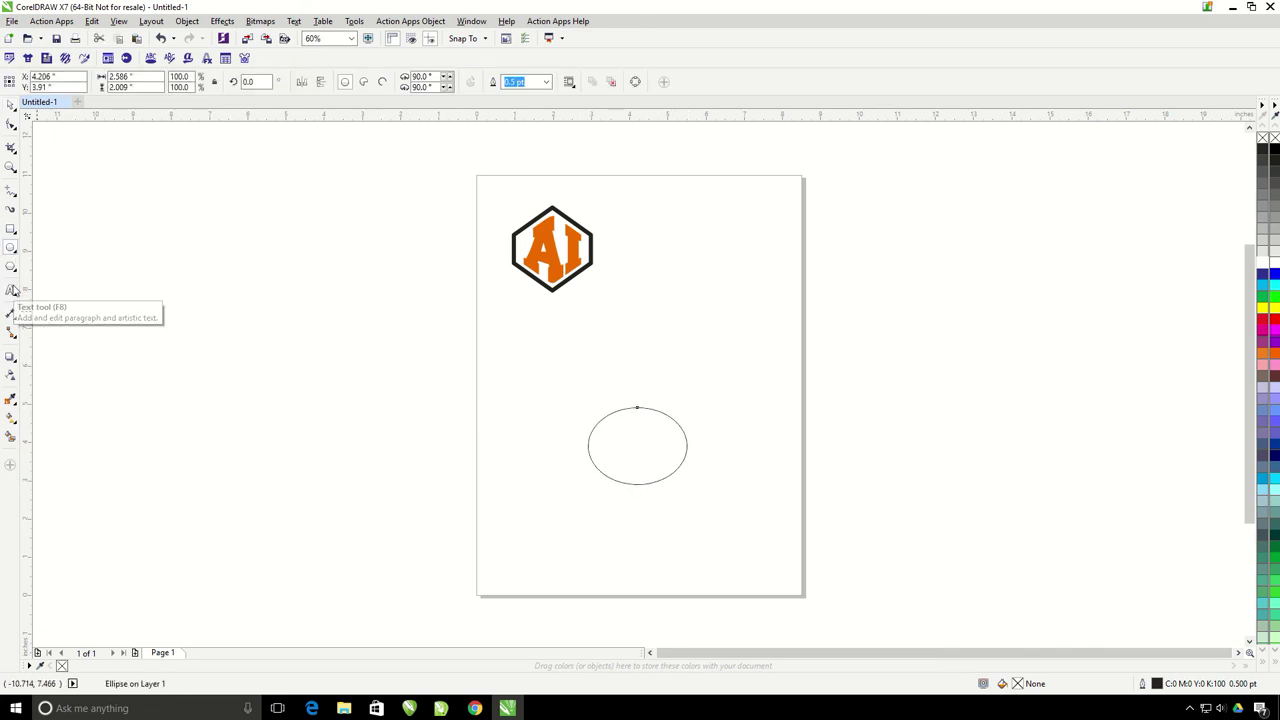
Step: Add the text 'Action Illustrated' above the ellipse
{"action": "left_click", "coordinate": [655, 345]}
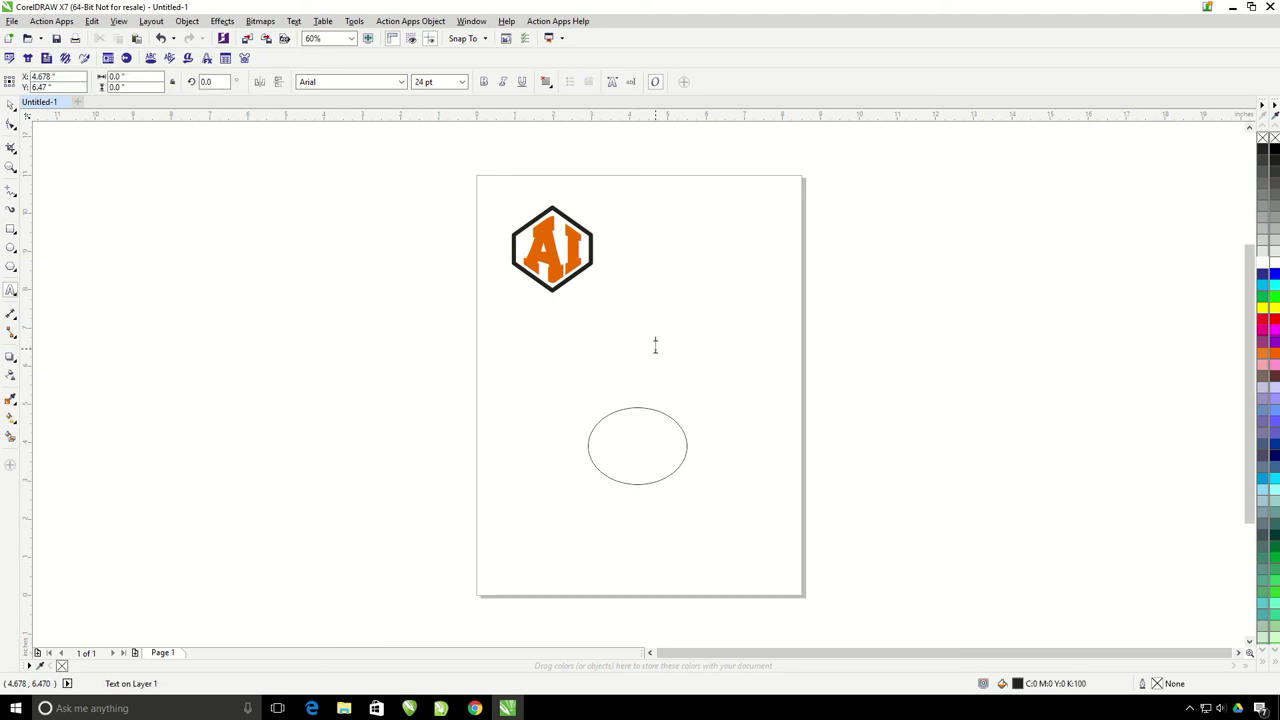
{"action": "type", "text": "Action"}
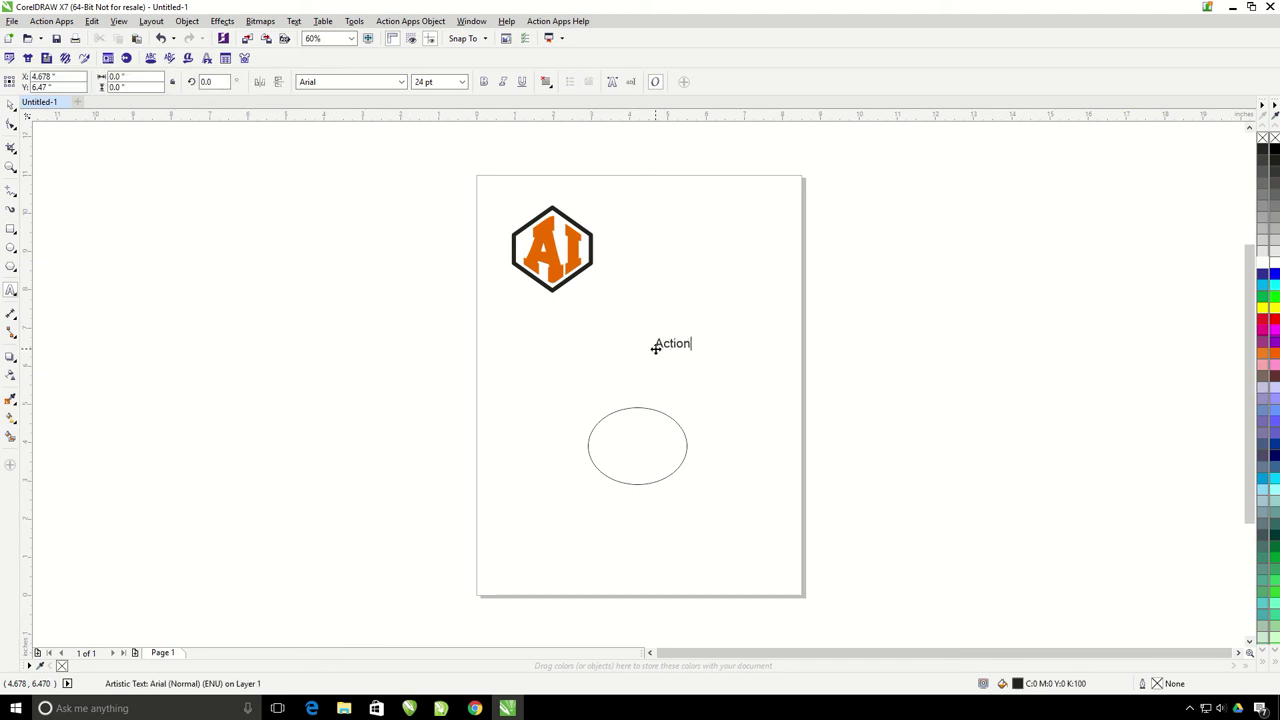
{"action": "type", "text": " Illustrated"}
{"action": "key", "text": "Escape"}
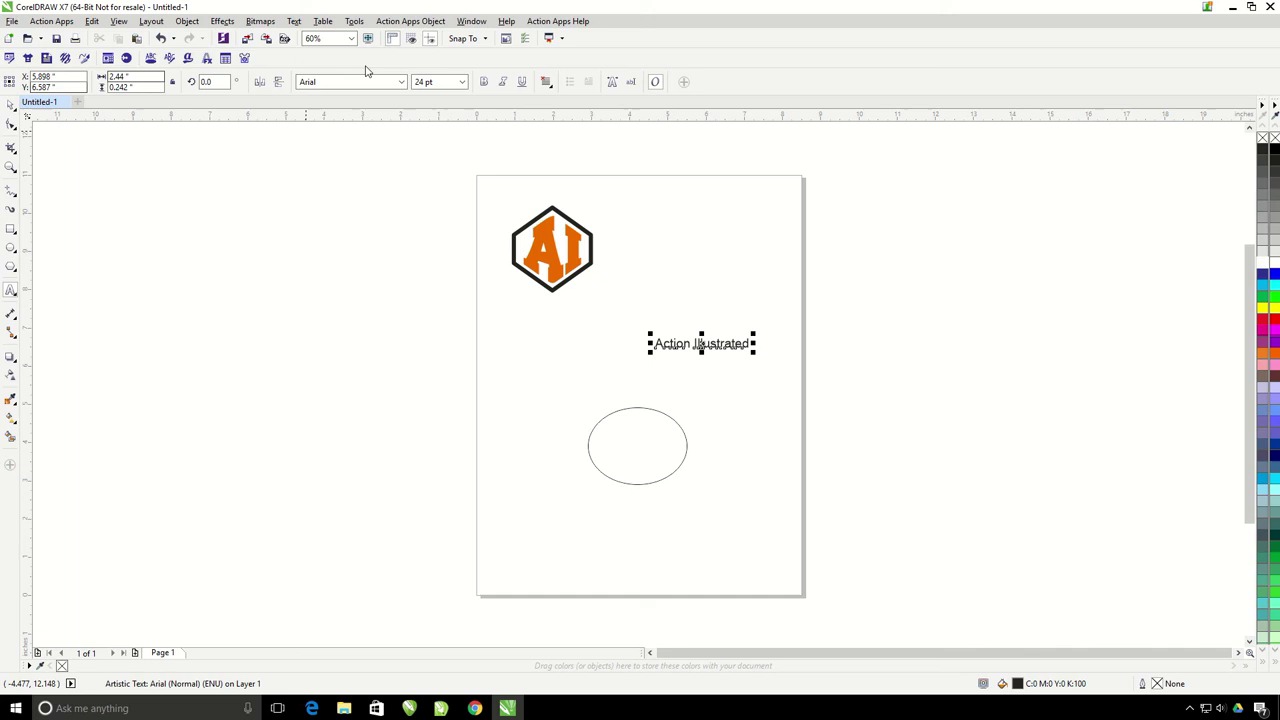
Step: Set the text to the AR ESSENCE font and enlarge it to about 38 pt
{"action": "left_click", "coordinate": [402, 82]}
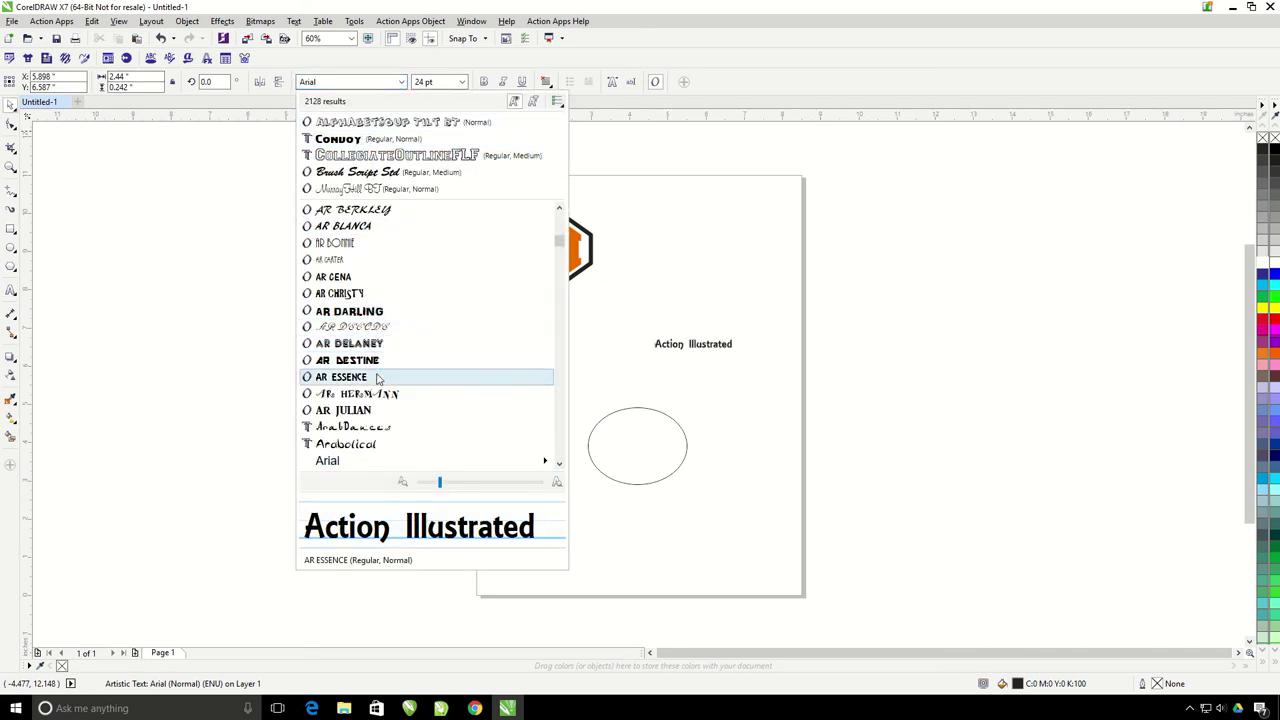
{"action": "left_click", "coordinate": [697, 427]}
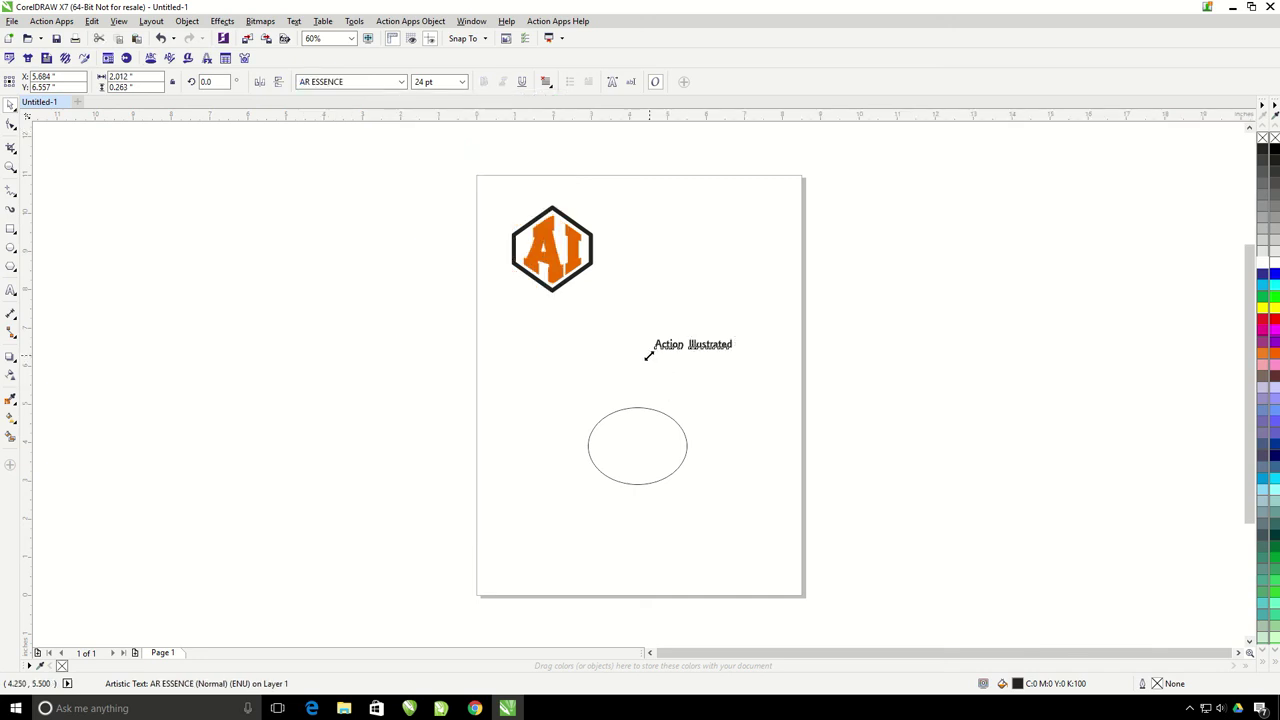
{"action": "left_click_drag", "start_coordinate": [650, 355], "coordinate": [604, 399]}
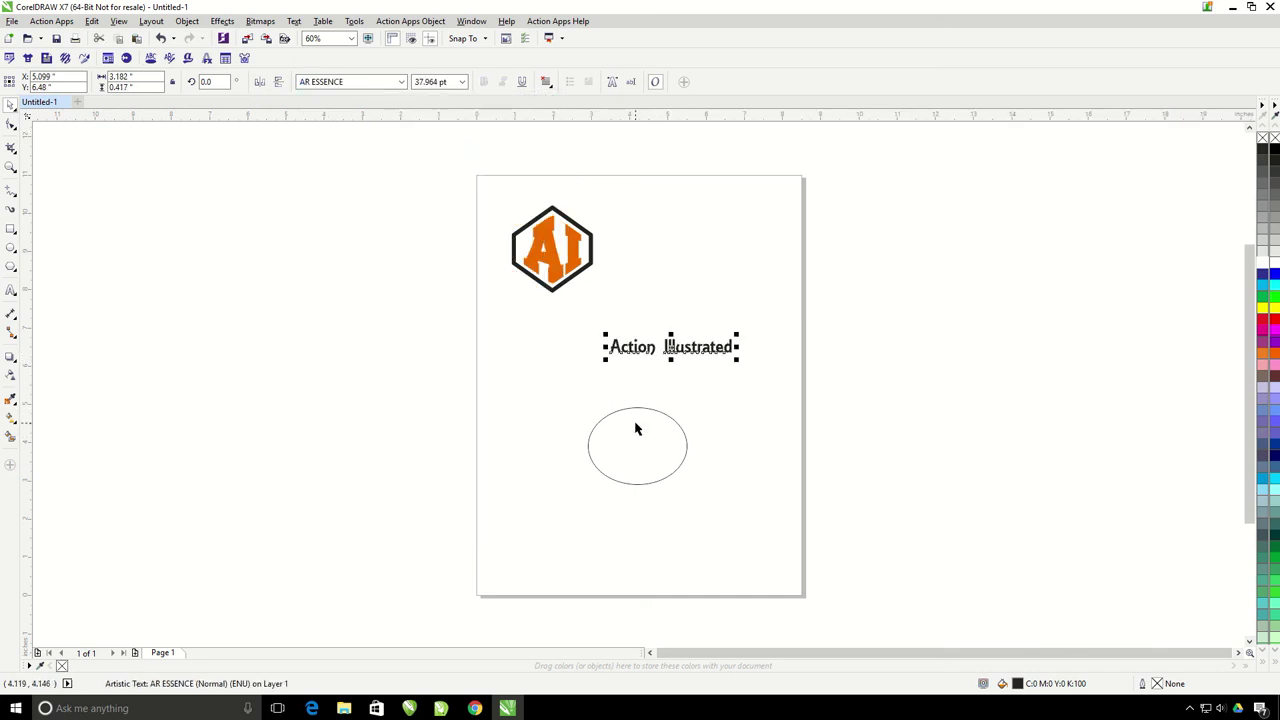
Step: Fit 'Action Illustrated' around the outside top of the ellipse using Text On Circle
{"action": "left_click", "coordinate": [636, 428], "text": "shift"}
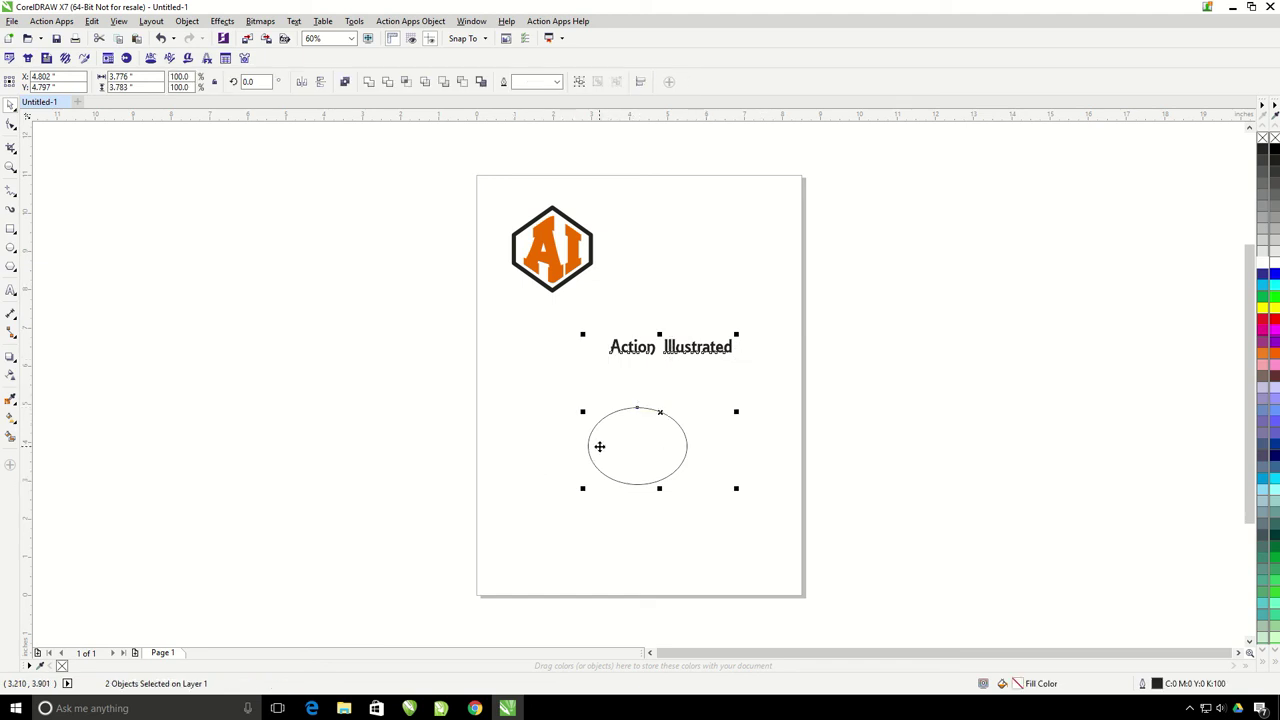
{"action": "left_click", "coordinate": [152, 58]}
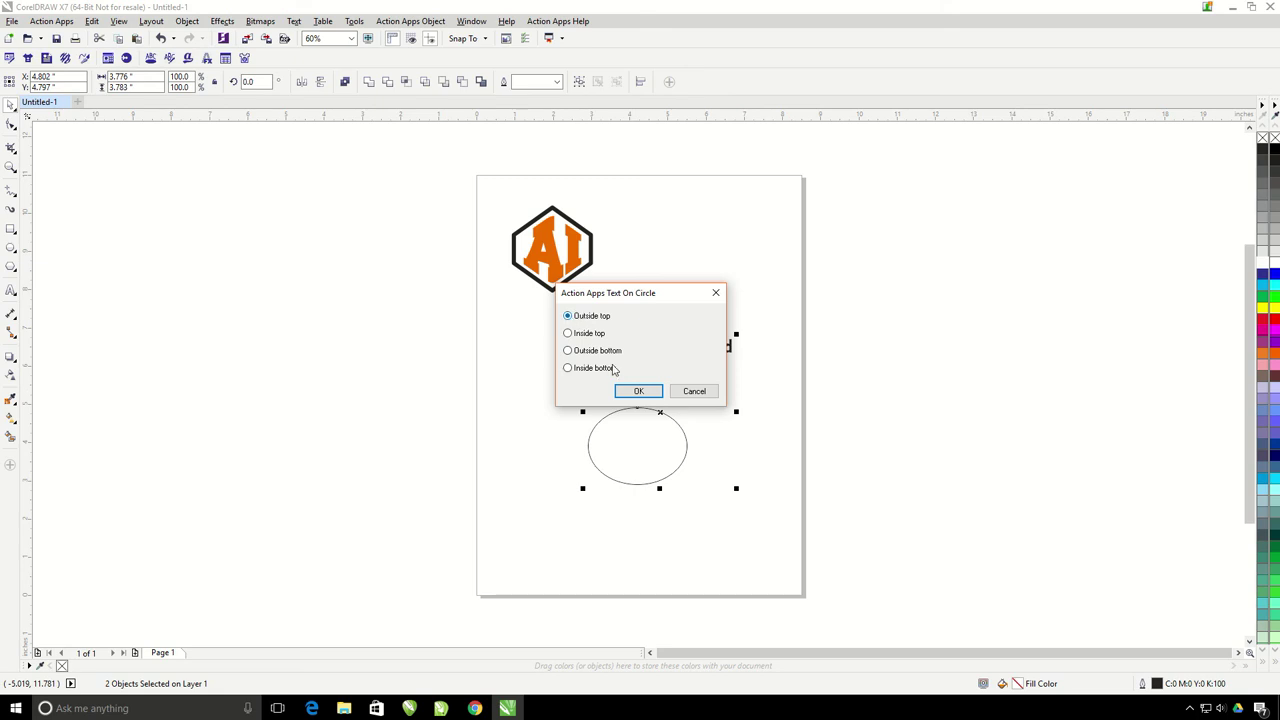
{"action": "left_click", "coordinate": [620, 390]}
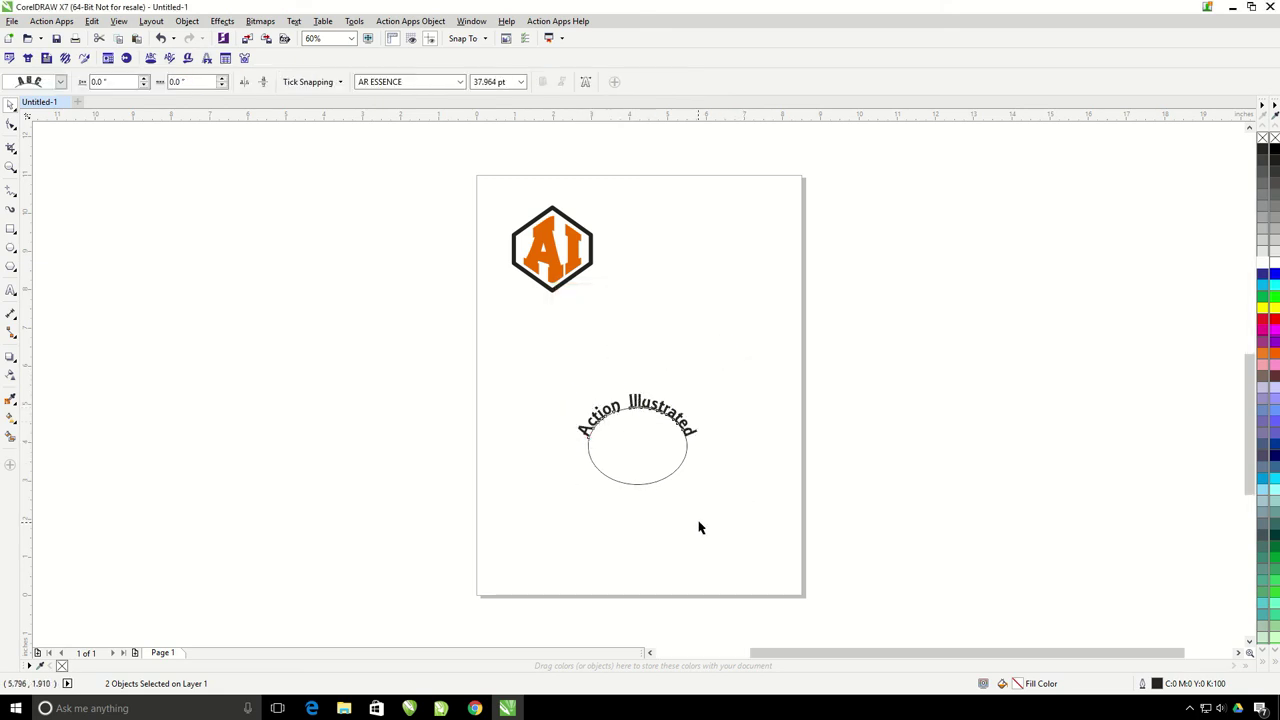
Step: Break the curved text apart from the ellipse and delete the ellipse
{"action": "scroll", "coordinate": [700, 526], "scroll_direction": "up", "scroll_amount": 3}
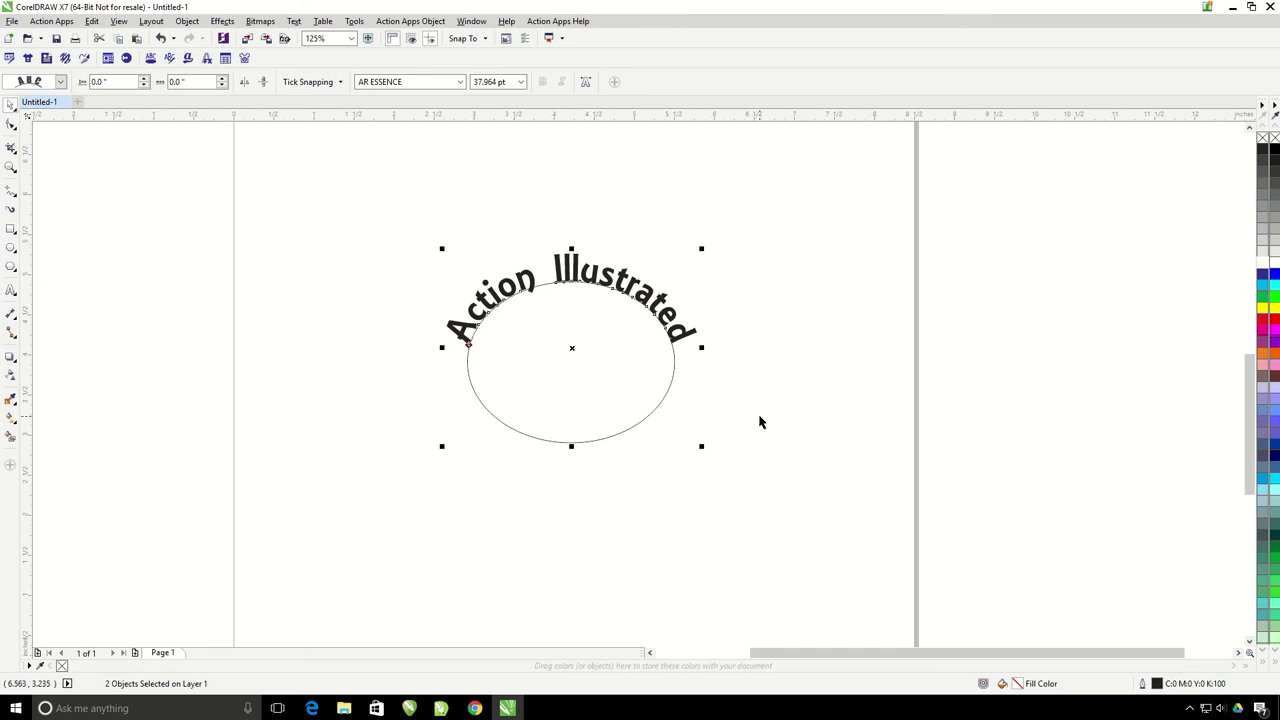
{"action": "left_click", "coordinate": [187, 21]}
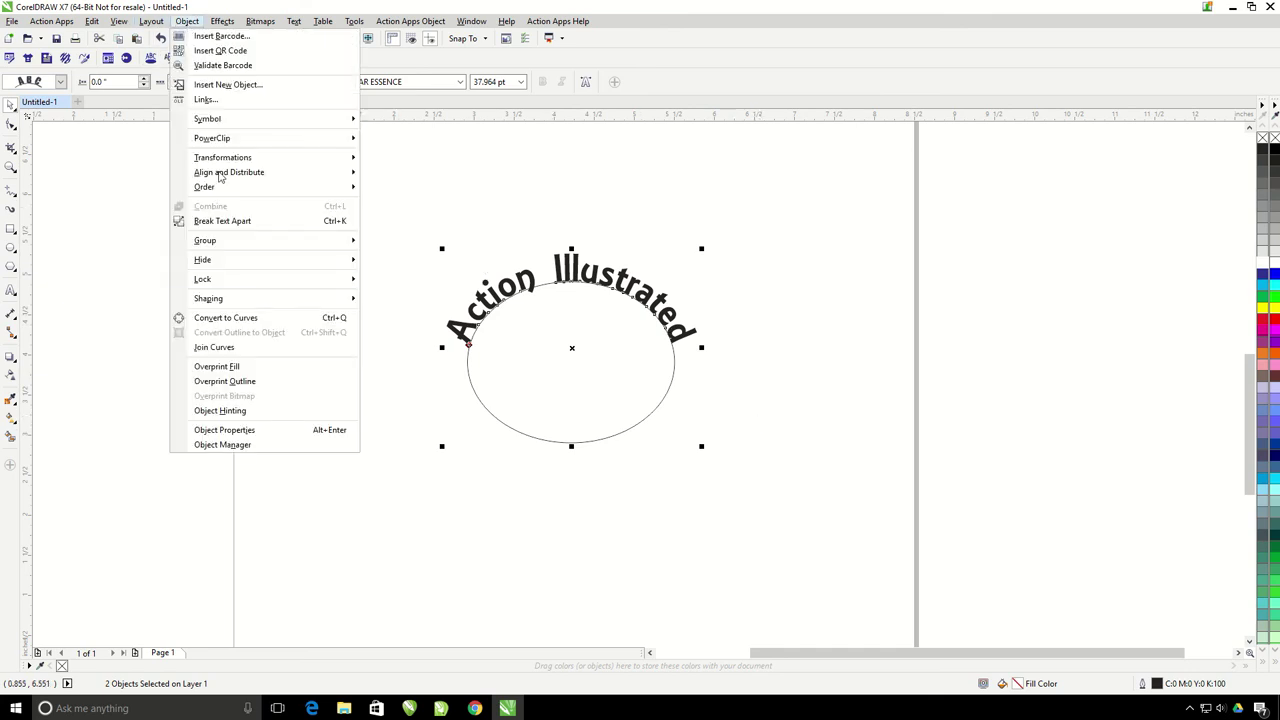
{"action": "left_click", "coordinate": [246, 221]}
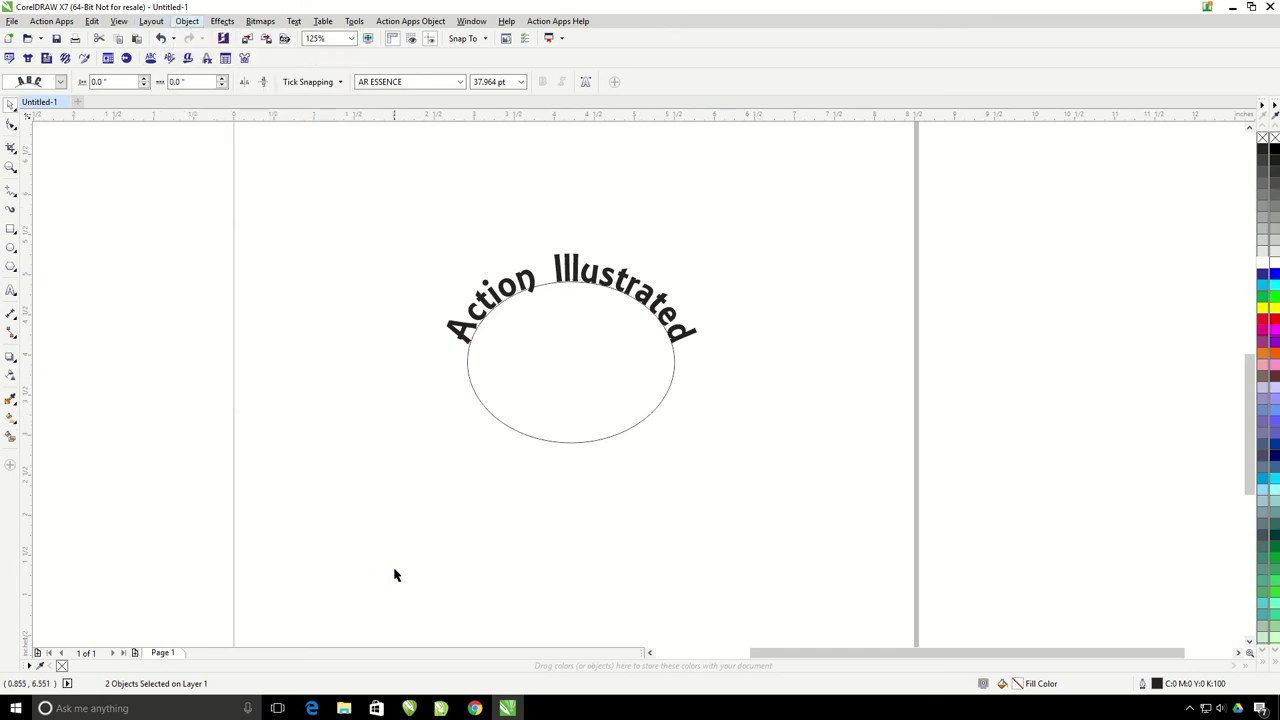
{"action": "left_click_drag", "start_coordinate": [655, 410], "coordinate": [429, 494]}
{"action": "key", "text": "Delete"}
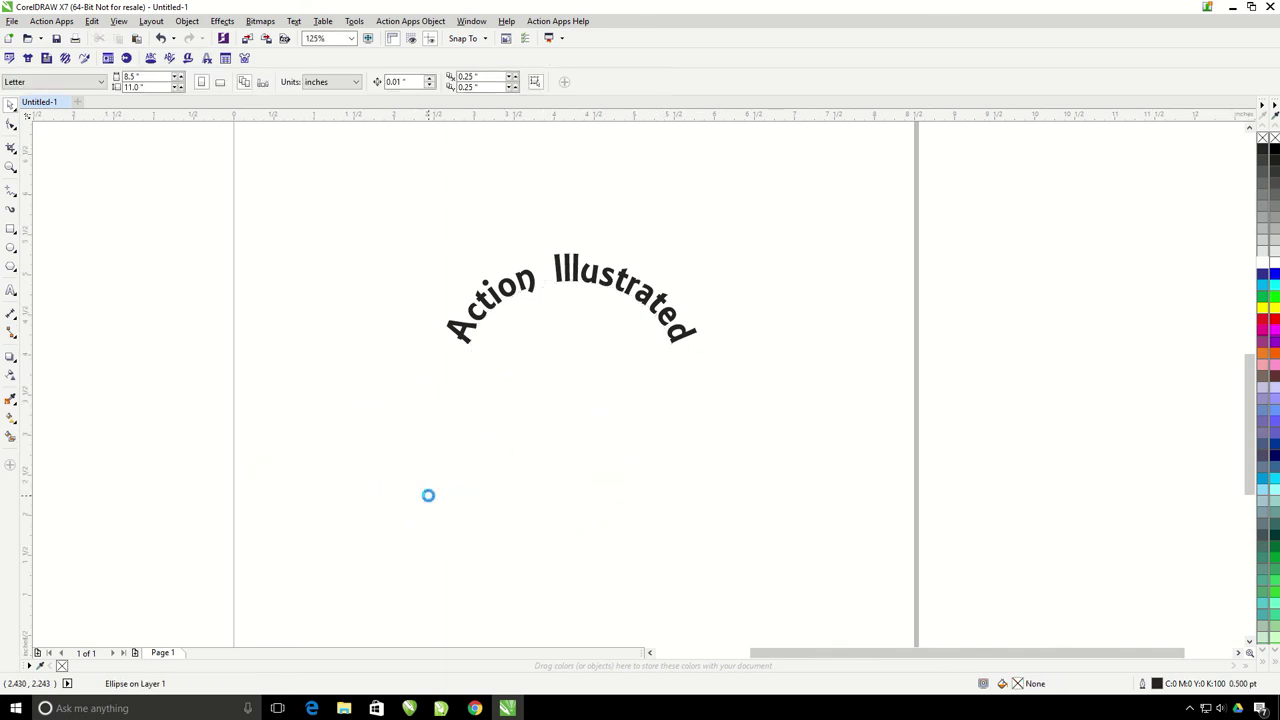